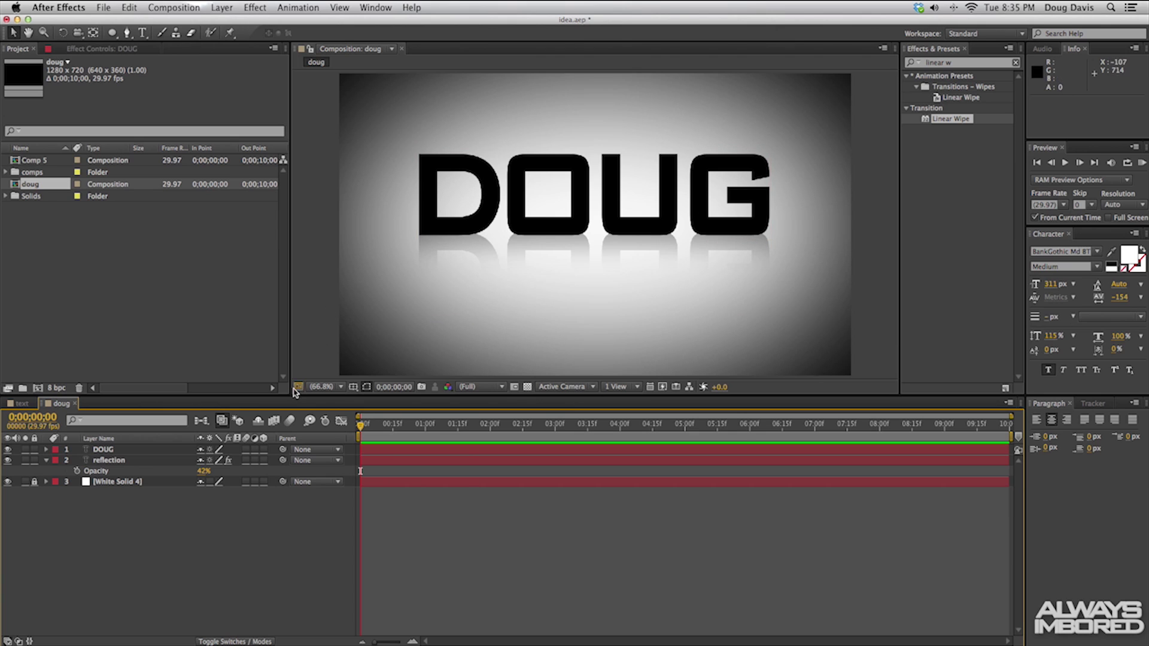
Select the DOUG text layer in the Timeline.
{"action": "left_click", "coordinate": [105, 454]}
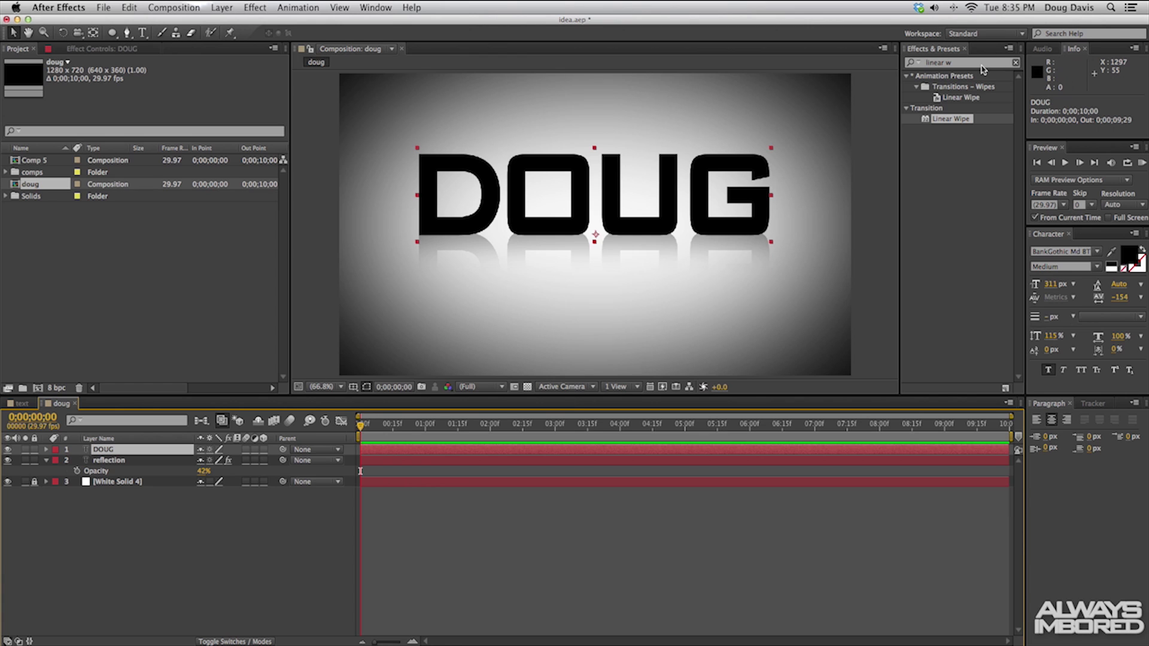
{"action": "key", "text": "super+5"}
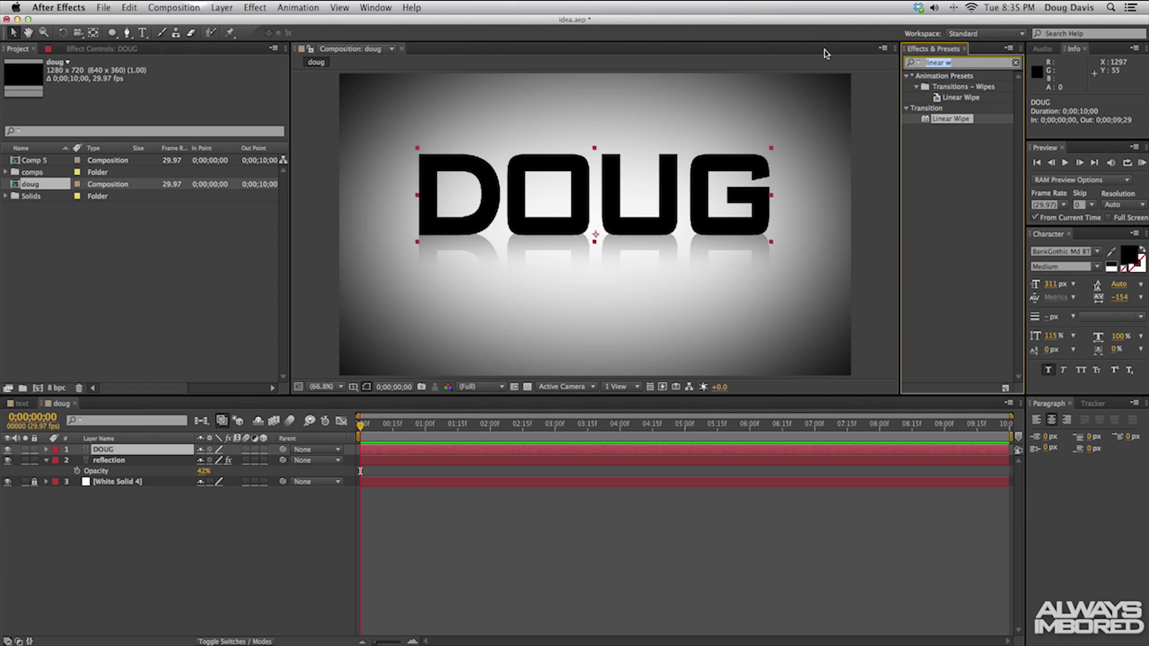
Apply the Ramp effect from Effects & Presets to the DOUG text.
{"action": "type", "text": "ramp"}
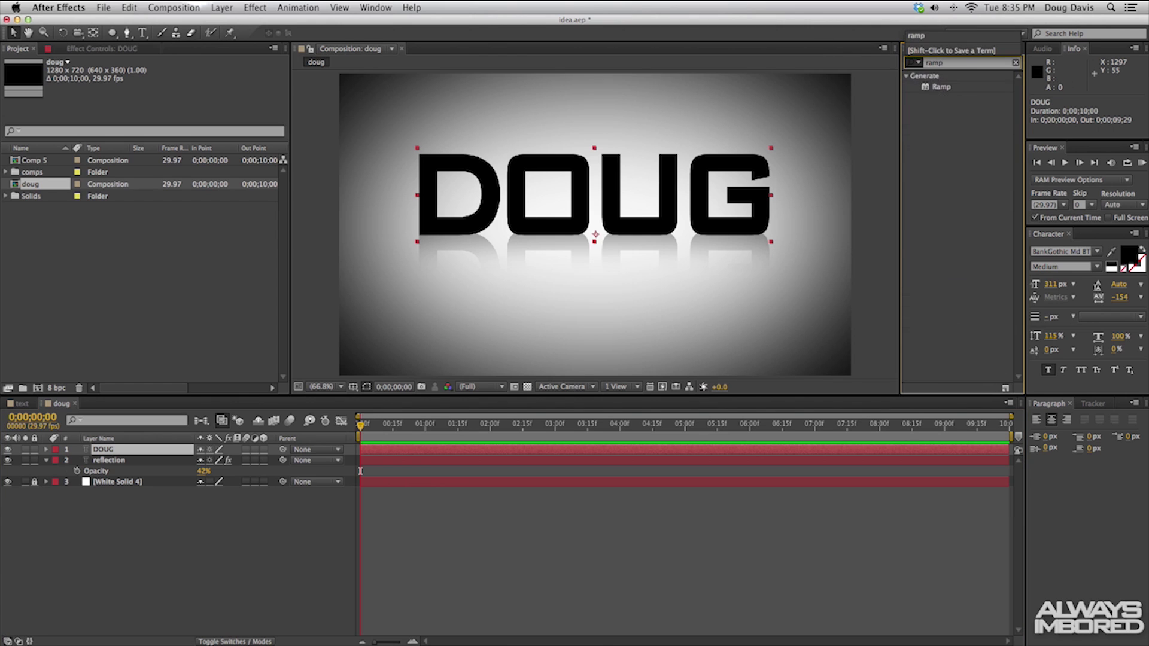
{"action": "left_click_drag", "start_coordinate": [941, 86], "coordinate": [546, 183]}
{"action": "key", "text": "period"}
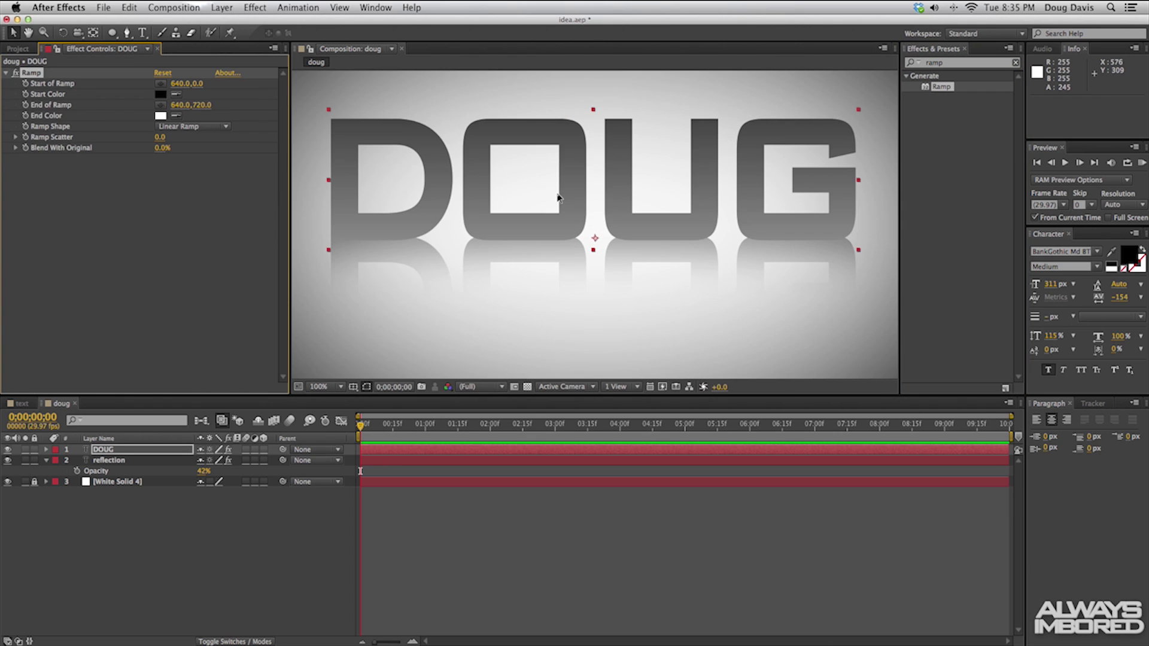
{"action": "key", "text": "comma"}
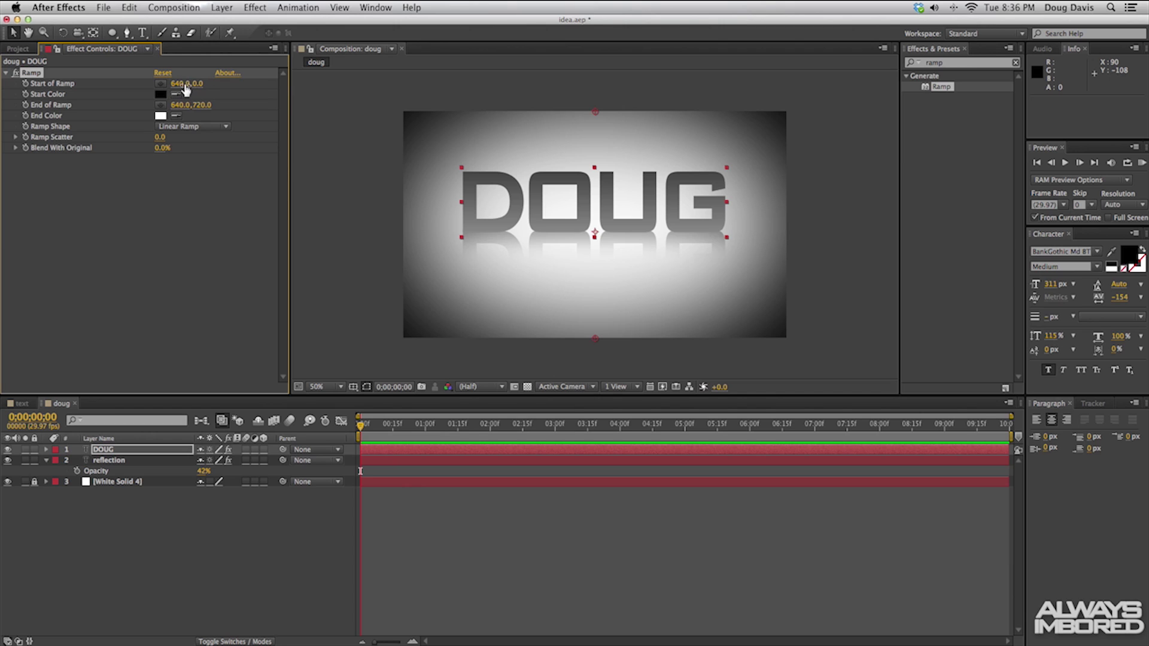
Set the Ramp's start to 640.0,117.0 and its end to 640.0,547.0.
{"action": "left_click_drag", "start_coordinate": [190, 91], "coordinate": [223, 91]}
{"action": "key", "text": "super+z"}
{"action": "left_click_drag", "start_coordinate": [207, 84], "coordinate": [261, 86]}
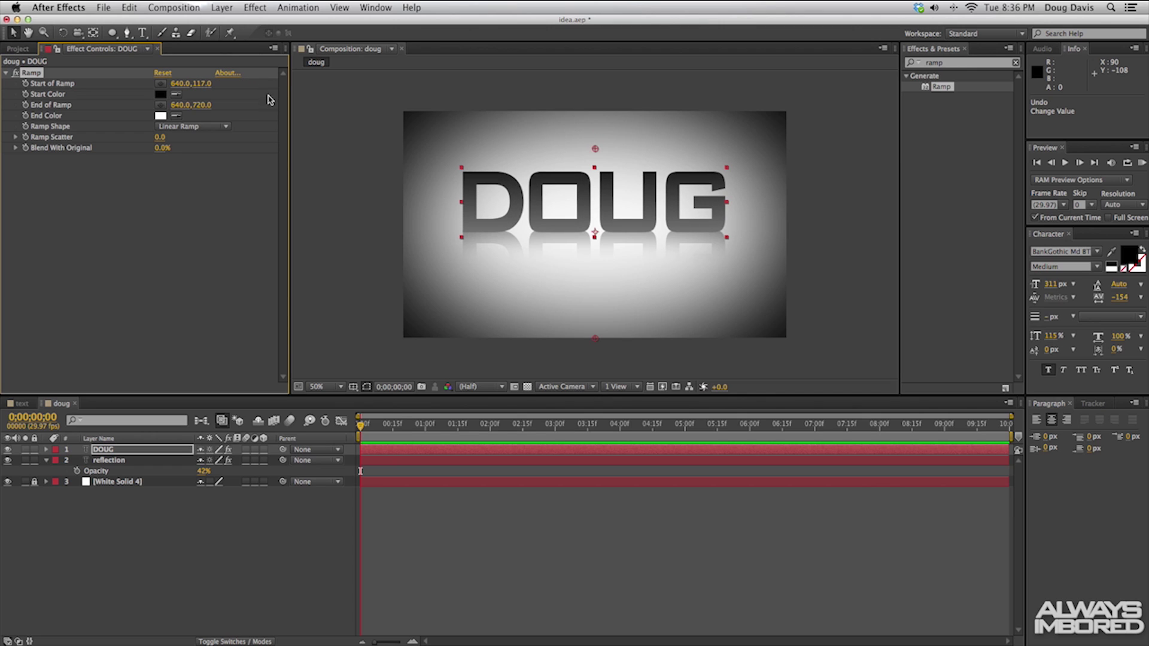
{"action": "left_click_drag", "start_coordinate": [210, 106], "coordinate": [99, 105]}
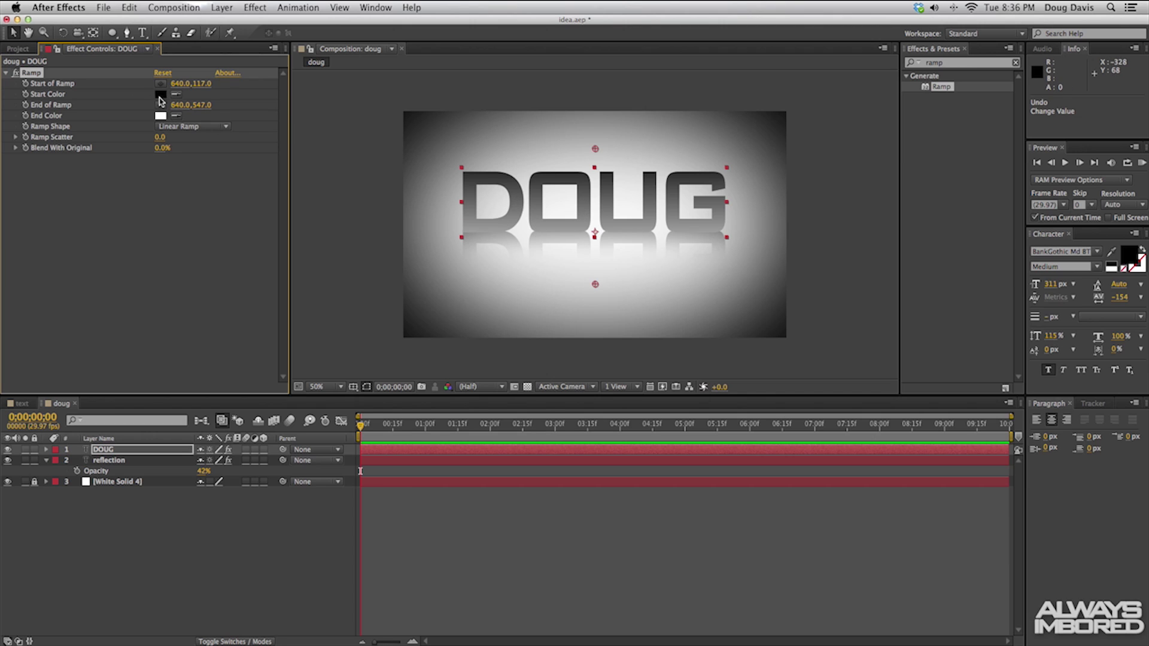
{"action": "left_click", "coordinate": [222, 239]}
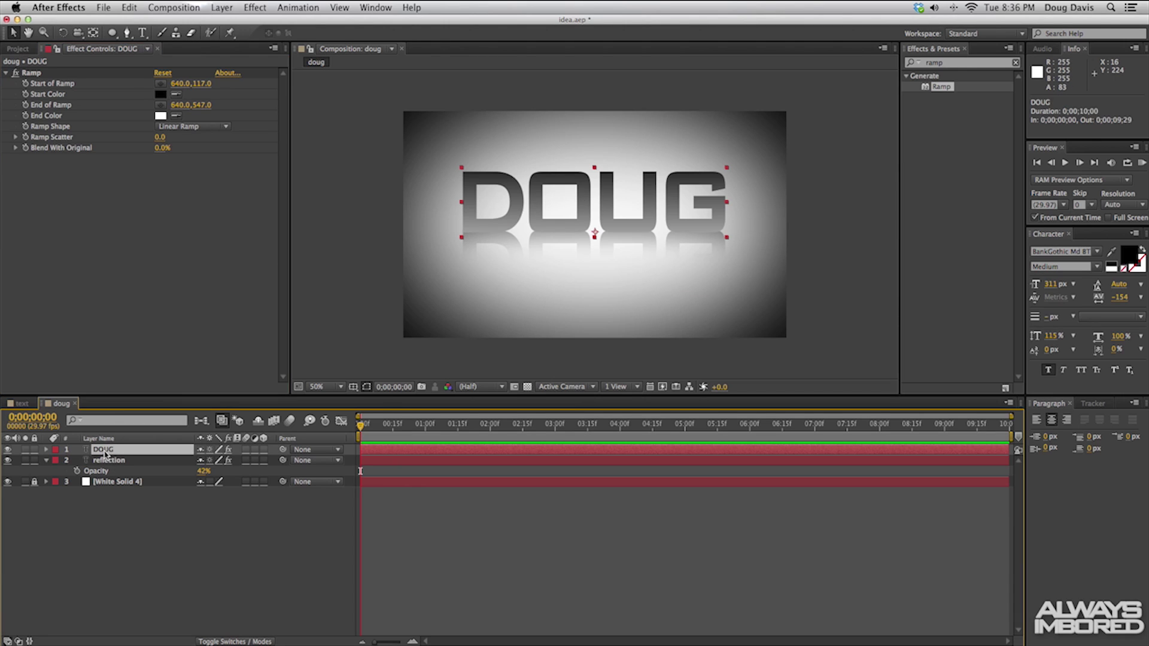
{"action": "key", "text": "super+d"}
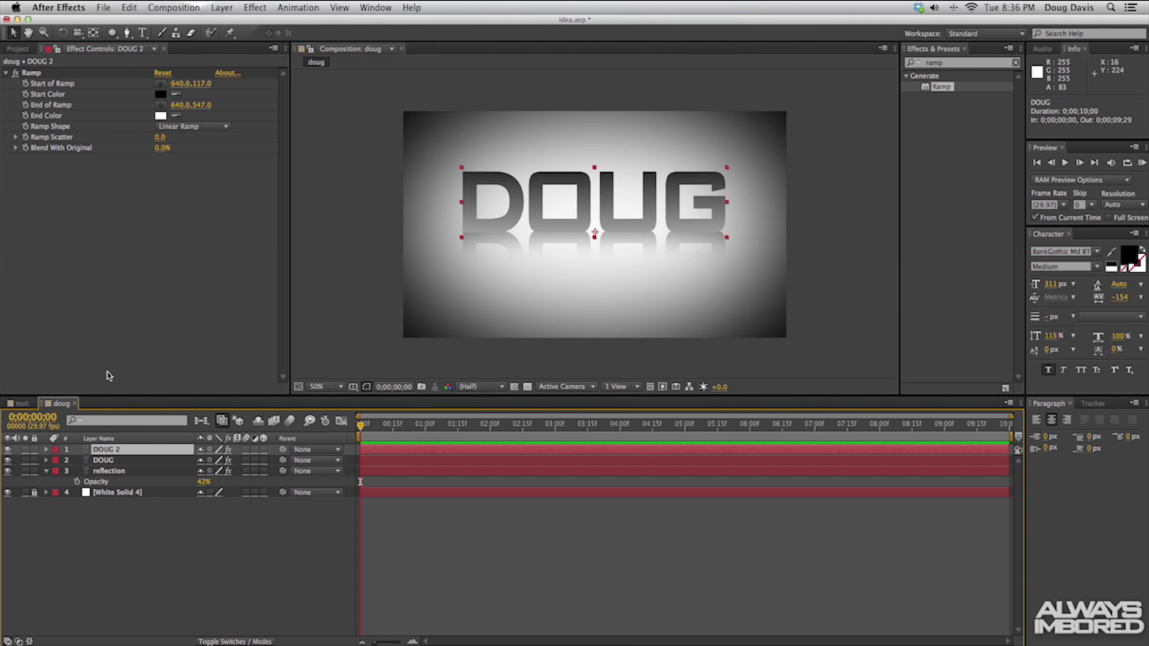
Delete the Ramp effect from the DOUG 2 copy, leaving its text solid black.
{"action": "left_click", "coordinate": [33, 73]}
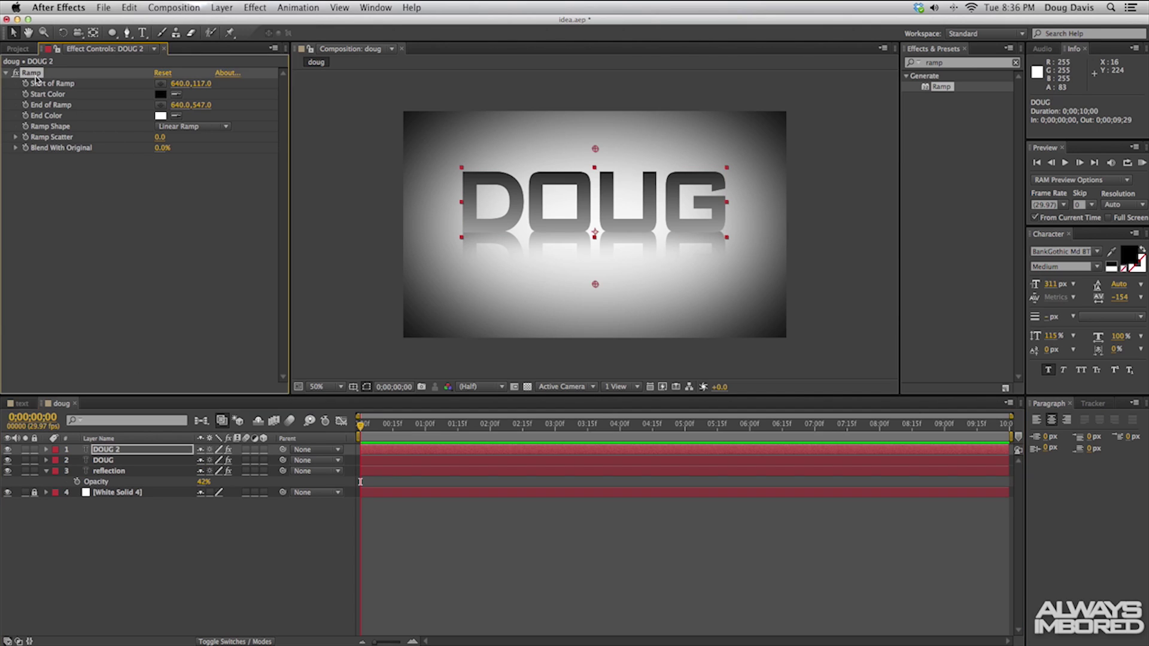
{"action": "key", "text": "Delete"}
{"action": "left_click", "coordinate": [102, 460]}
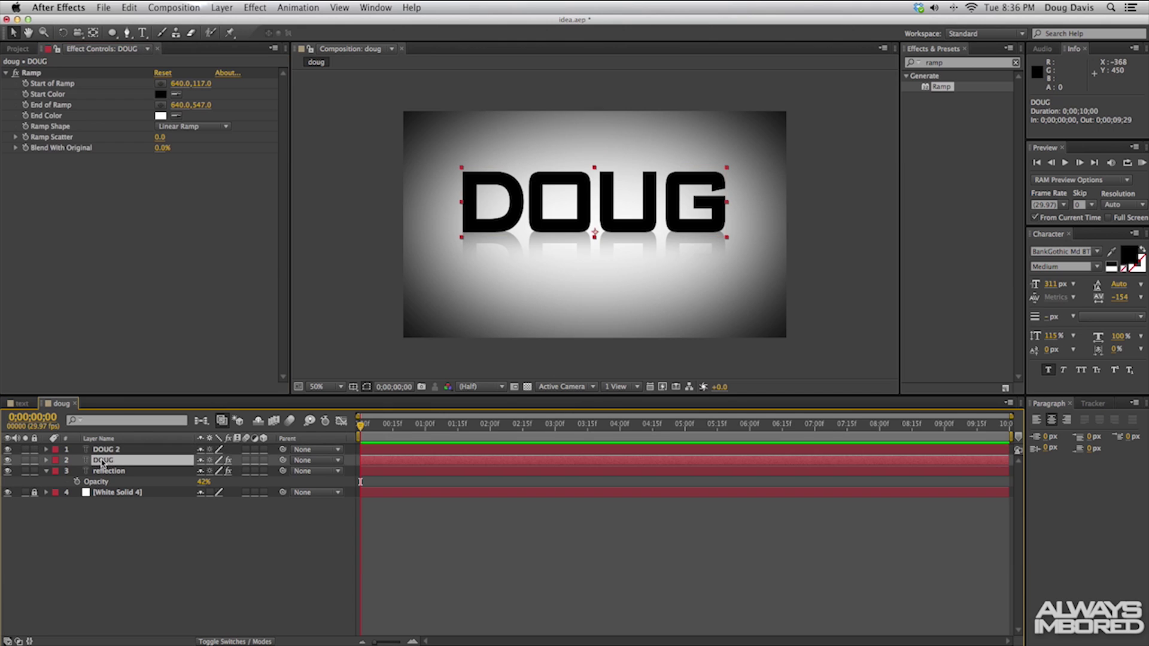
{"action": "left_click", "coordinate": [143, 449]}
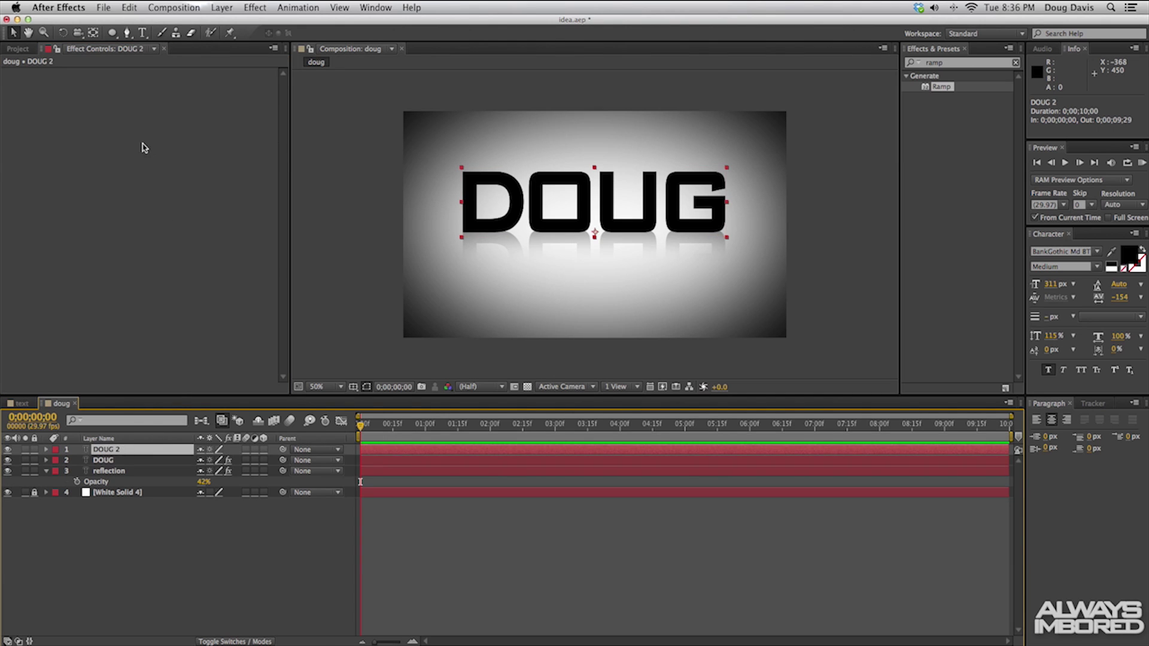
Change the DOUG 2 text fill colour to white FFFFFF.
{"action": "double_click", "coordinate": [101, 450]}
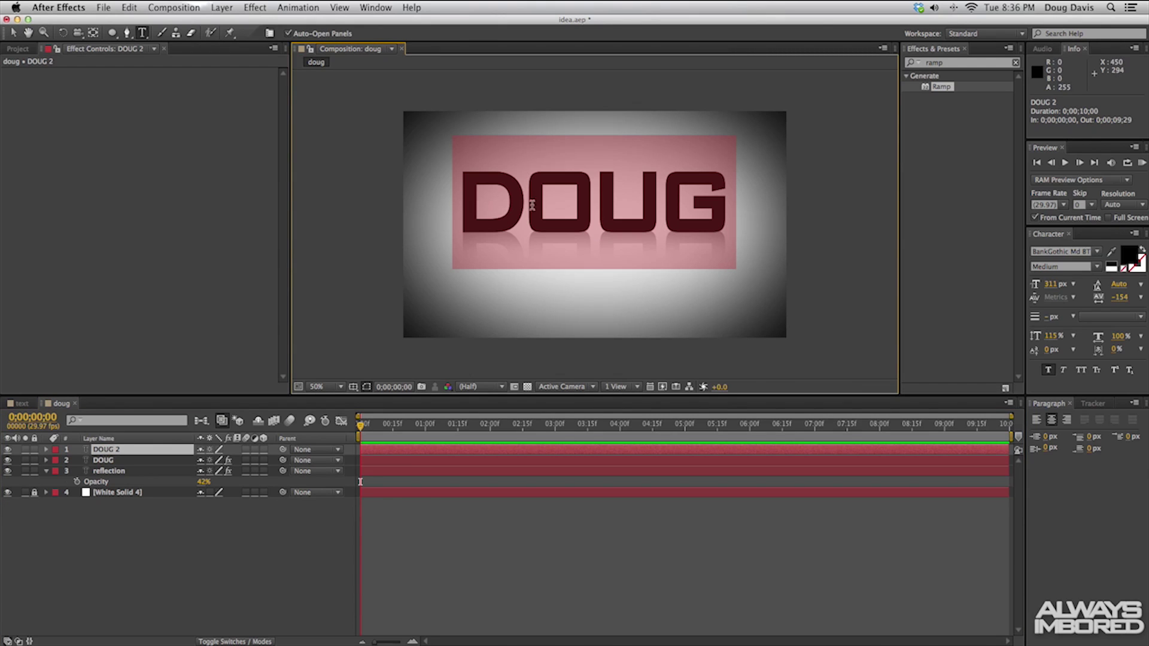
{"action": "left_click", "coordinate": [1137, 258]}
{"action": "left_click_drag", "start_coordinate": [197, 347], "coordinate": [76, 244]}
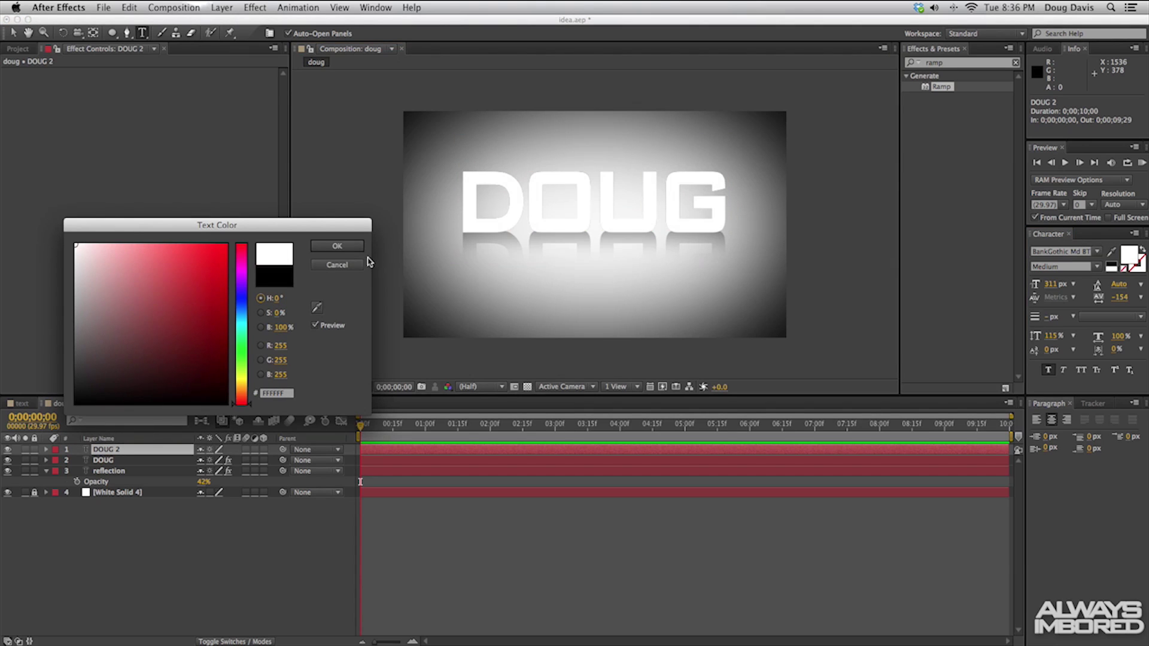
{"action": "left_click", "coordinate": [340, 247]}
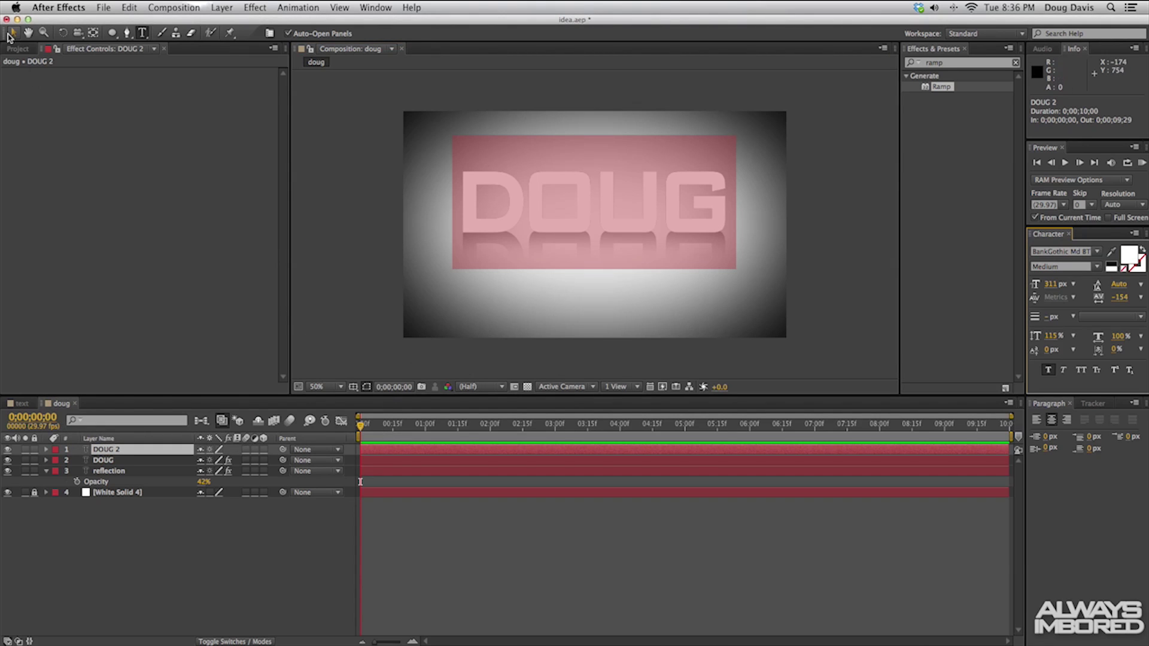
{"action": "left_click", "coordinate": [9, 35]}
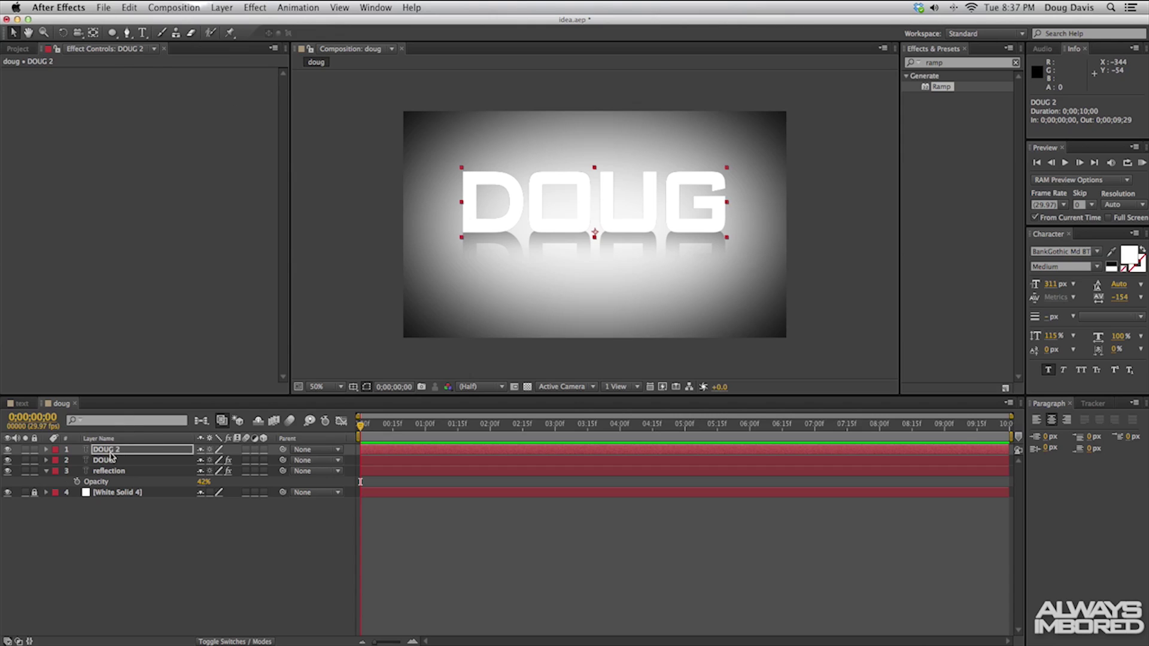
{"action": "left_click", "coordinate": [126, 32]}
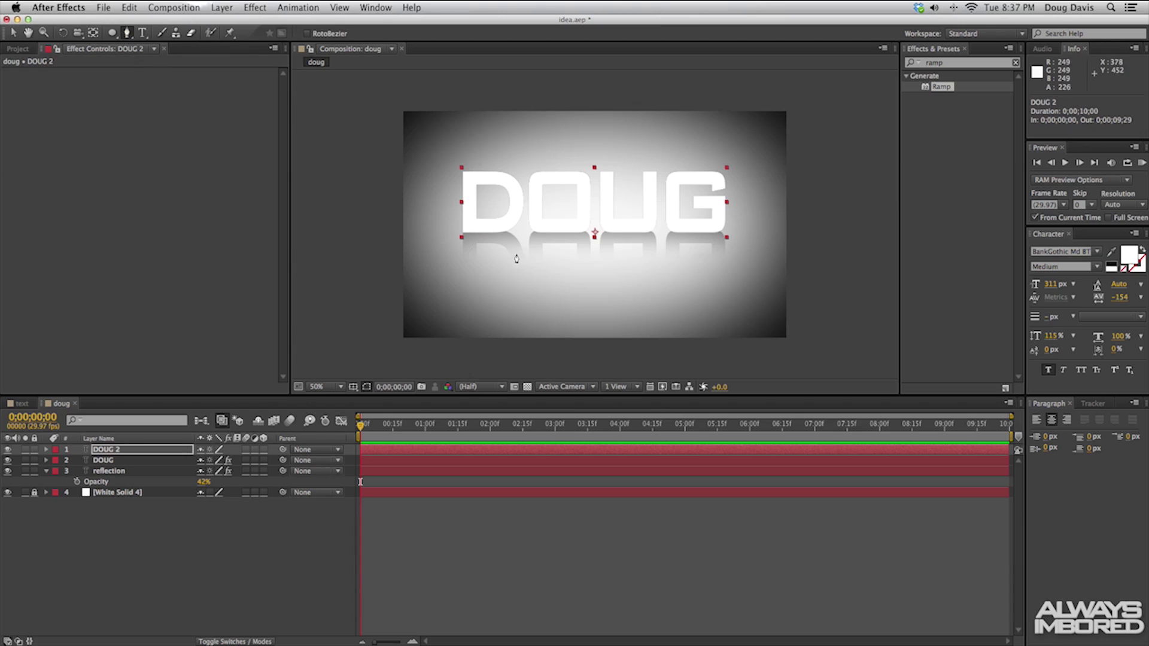
Draw a closed wavy-bottomed mask on DOUG 2 over the upper half of the letters.
{"action": "left_click", "coordinate": [445, 168]}
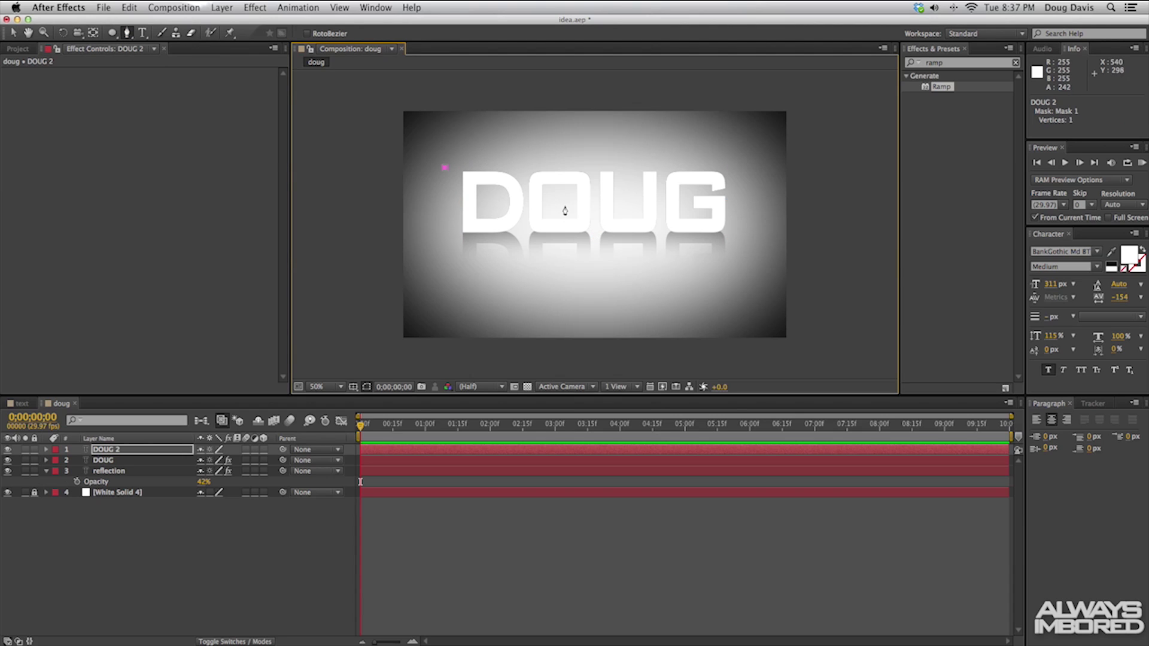
{"action": "left_click_drag", "start_coordinate": [565, 207], "coordinate": [666, 204]}
{"action": "left_click_drag", "start_coordinate": [734, 222], "coordinate": [742, 230]}
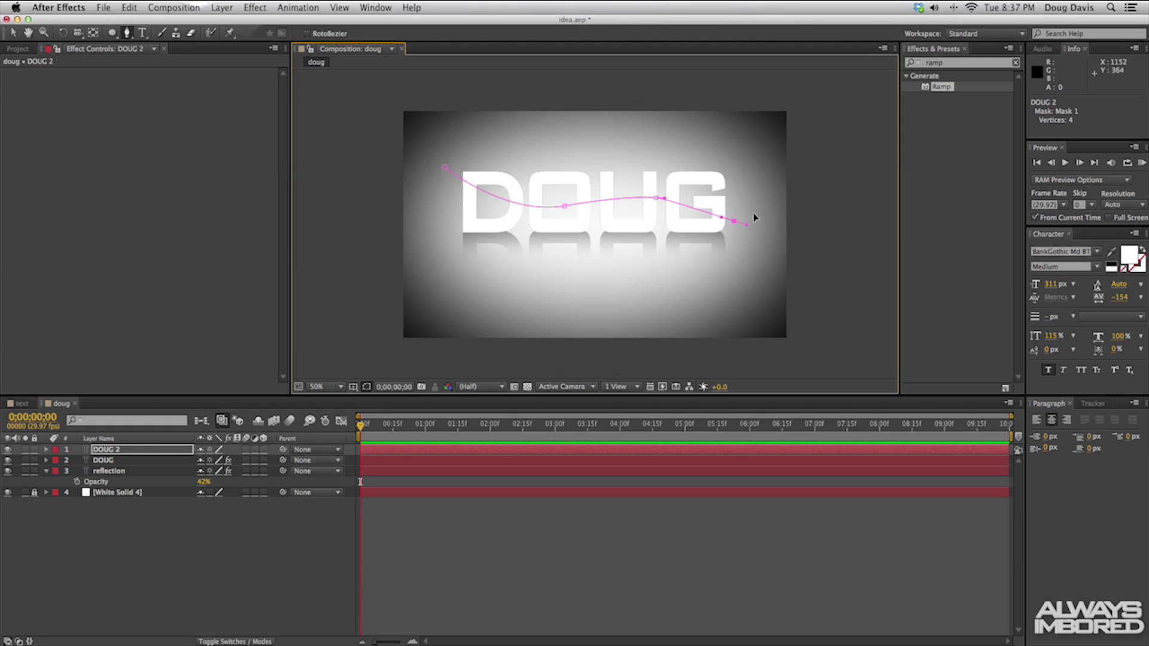
{"action": "left_click", "coordinate": [740, 169]}
{"action": "left_click", "coordinate": [654, 150]}
{"action": "left_click", "coordinate": [497, 143]}
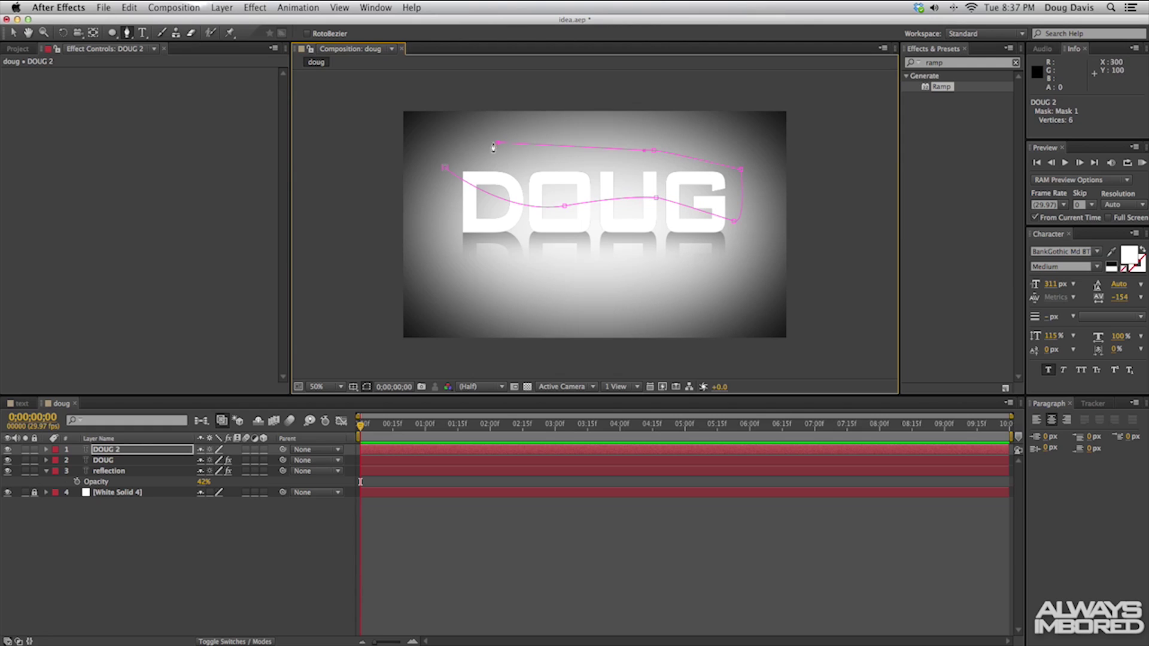
{"action": "left_click", "coordinate": [444, 171]}
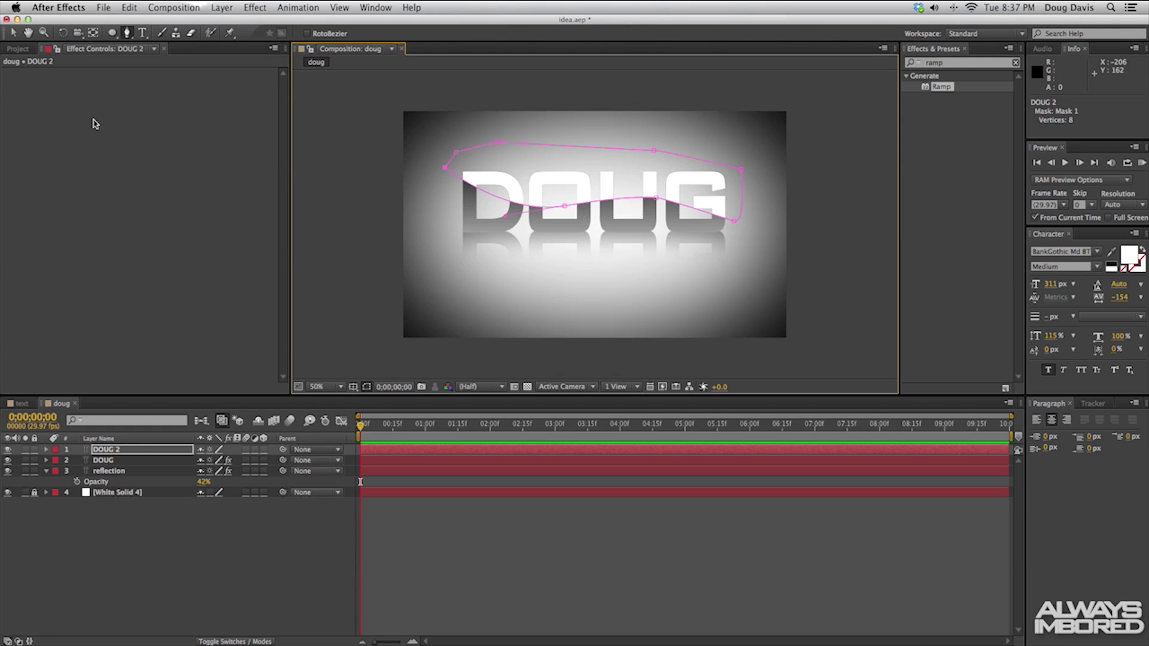
Check the masked white highlight by toggling selection, then reselect the DOUG 2 layer.
{"action": "key", "text": "v"}
{"action": "left_click", "coordinate": [360, 258]}
{"action": "left_click", "coordinate": [479, 200]}
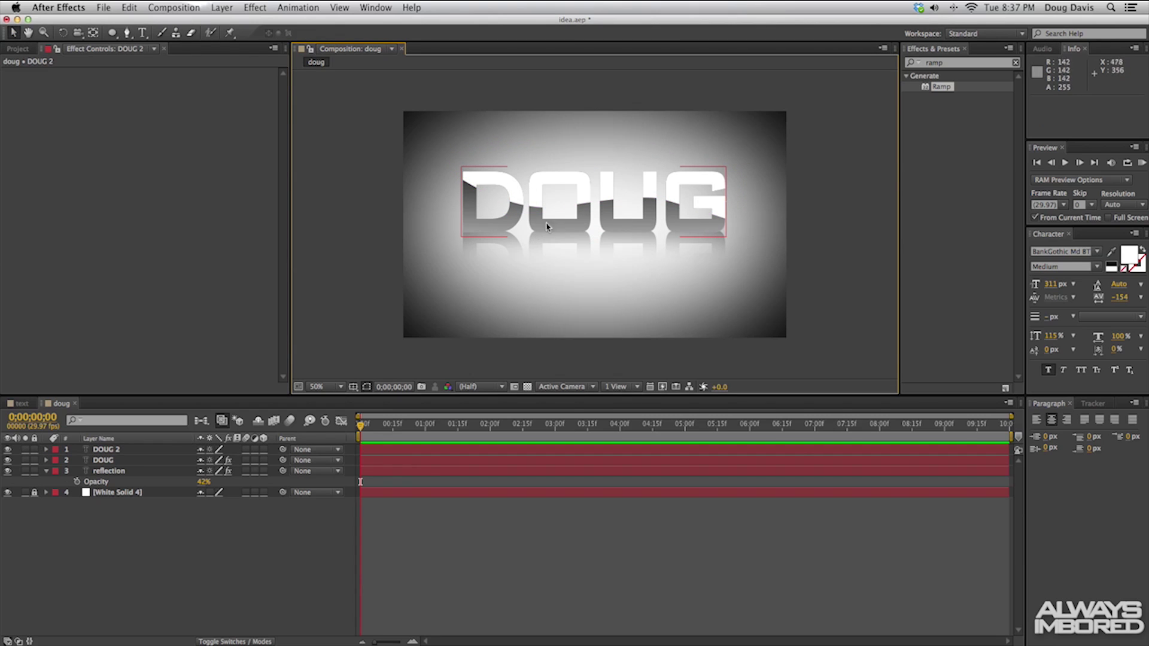
{"action": "left_click", "coordinate": [598, 171]}
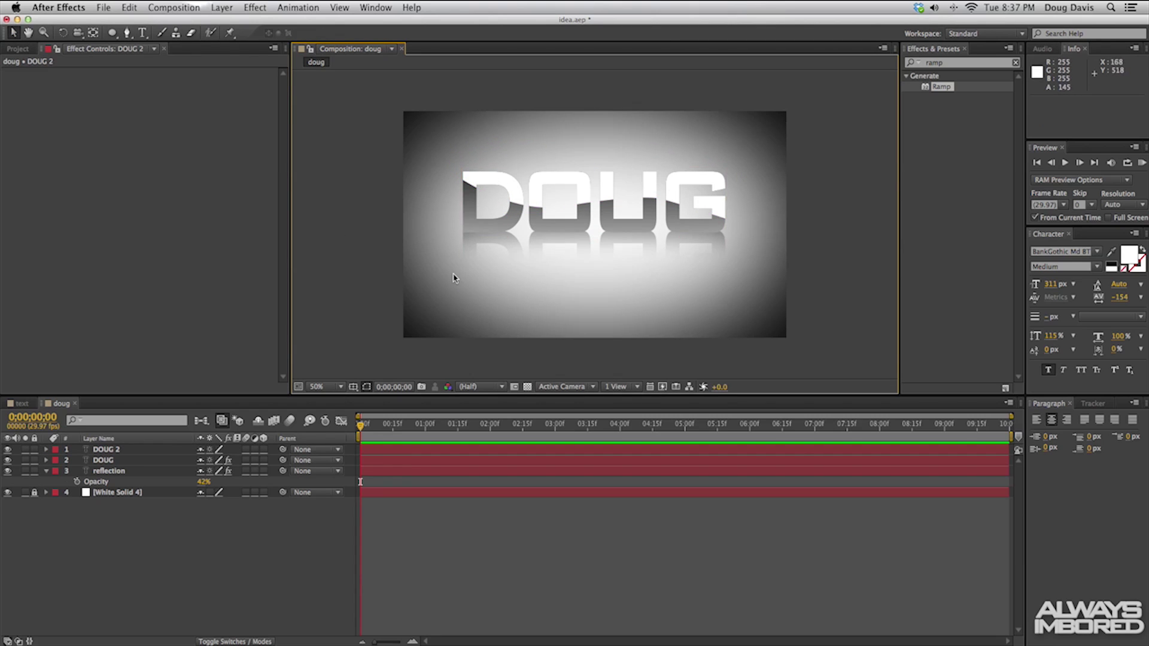
{"action": "left_click", "coordinate": [522, 216]}
{"action": "left_click", "coordinate": [113, 450]}
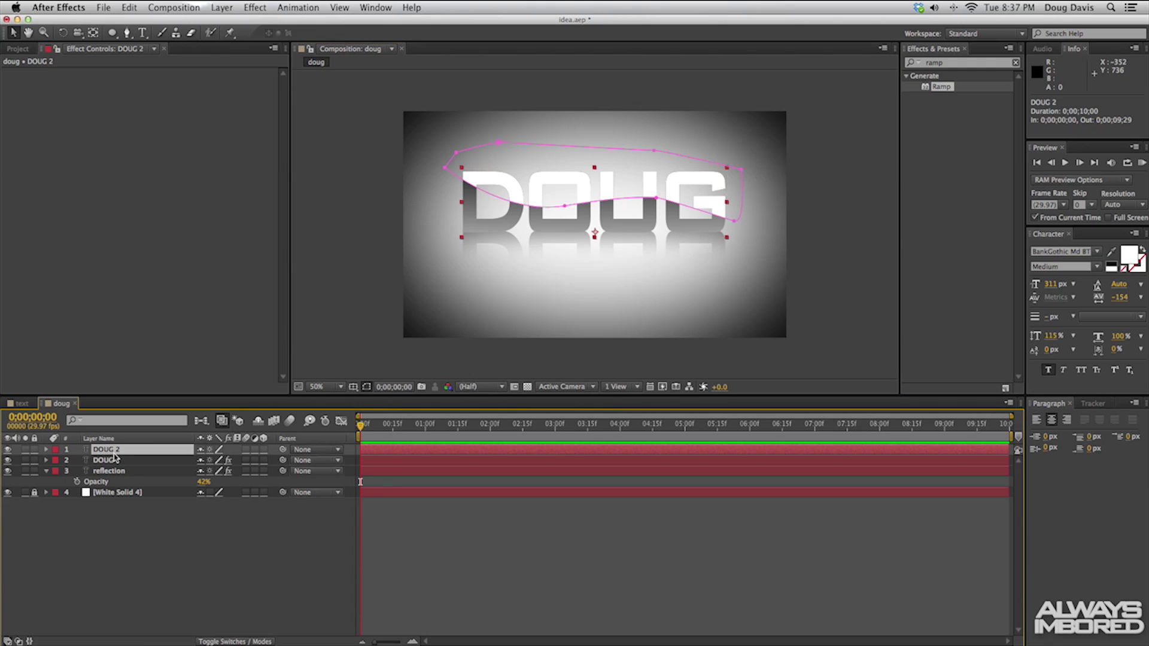
{"action": "key", "text": "t"}
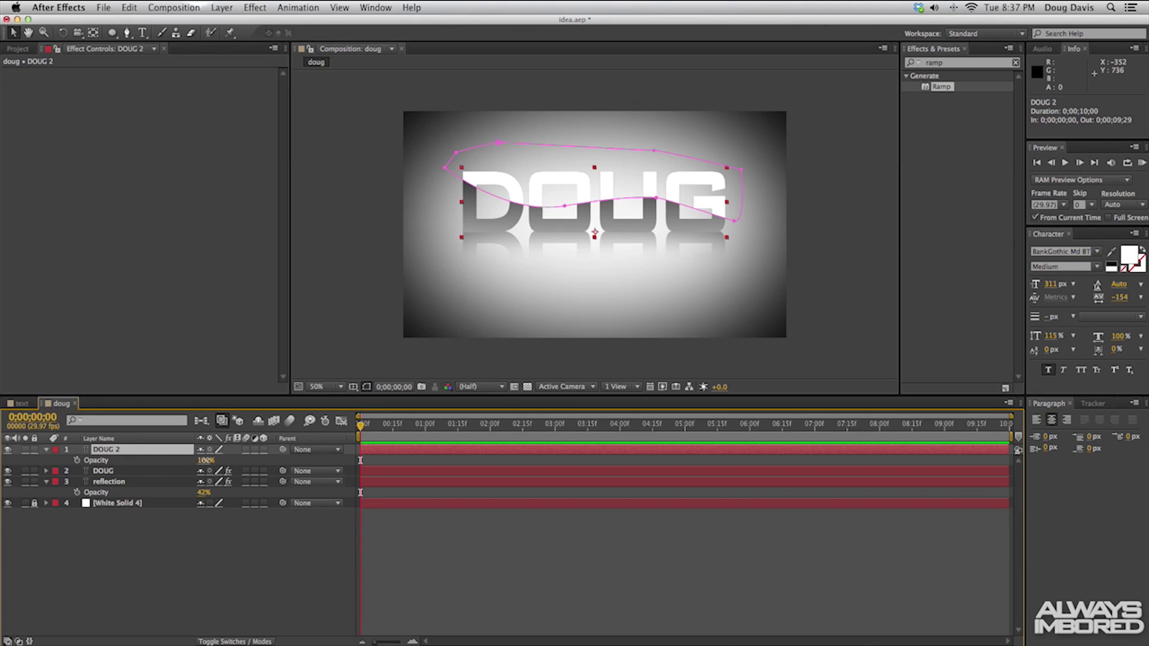
Lower DOUG 2's opacity to 29%, then further to 20%, previewing each result.
{"action": "left_click_drag", "start_coordinate": [204, 461], "coordinate": [170, 468]}
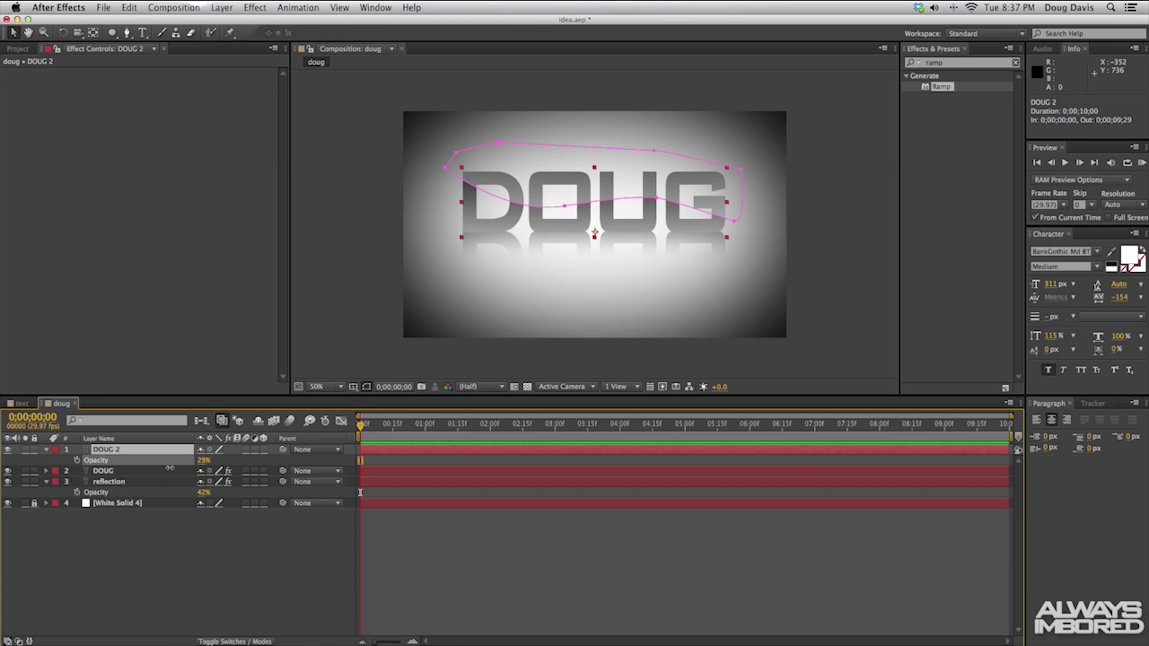
{"action": "left_click", "coordinate": [326, 239]}
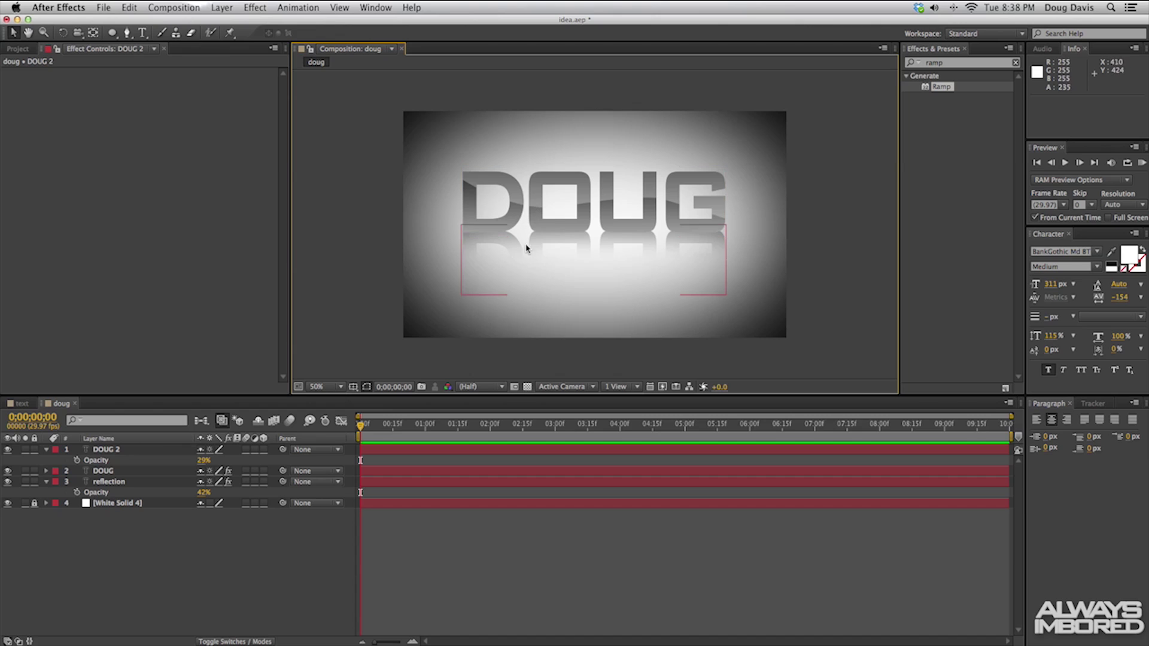
{"action": "left_click", "coordinate": [163, 450]}
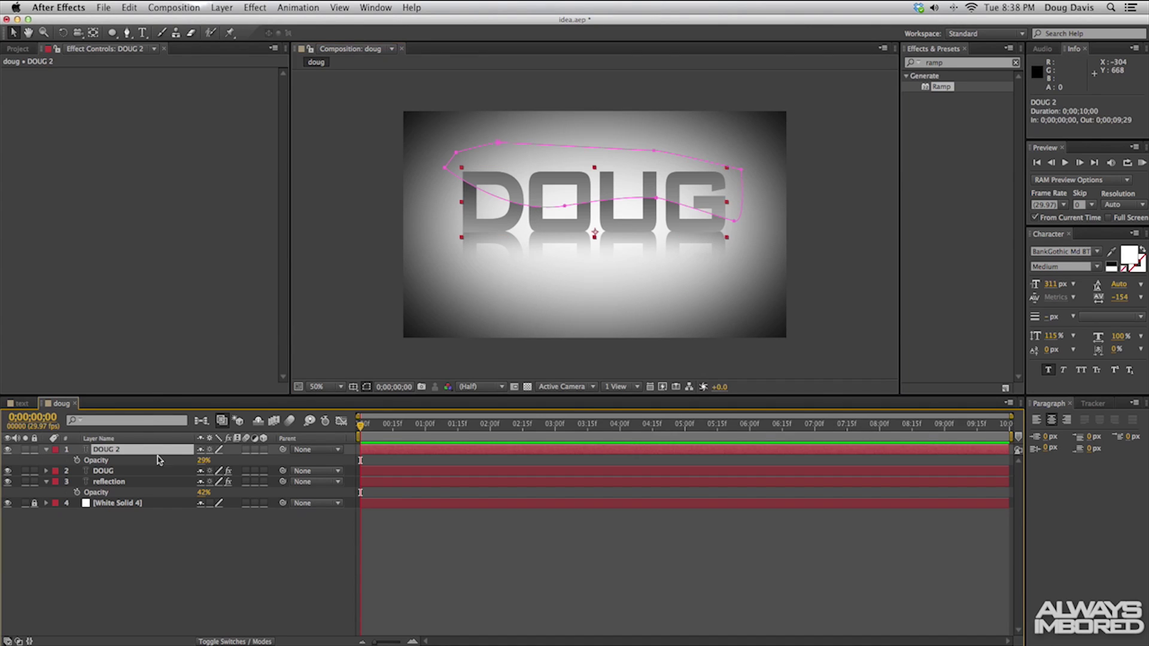
{"action": "left_click_drag", "start_coordinate": [202, 468], "coordinate": [193, 462]}
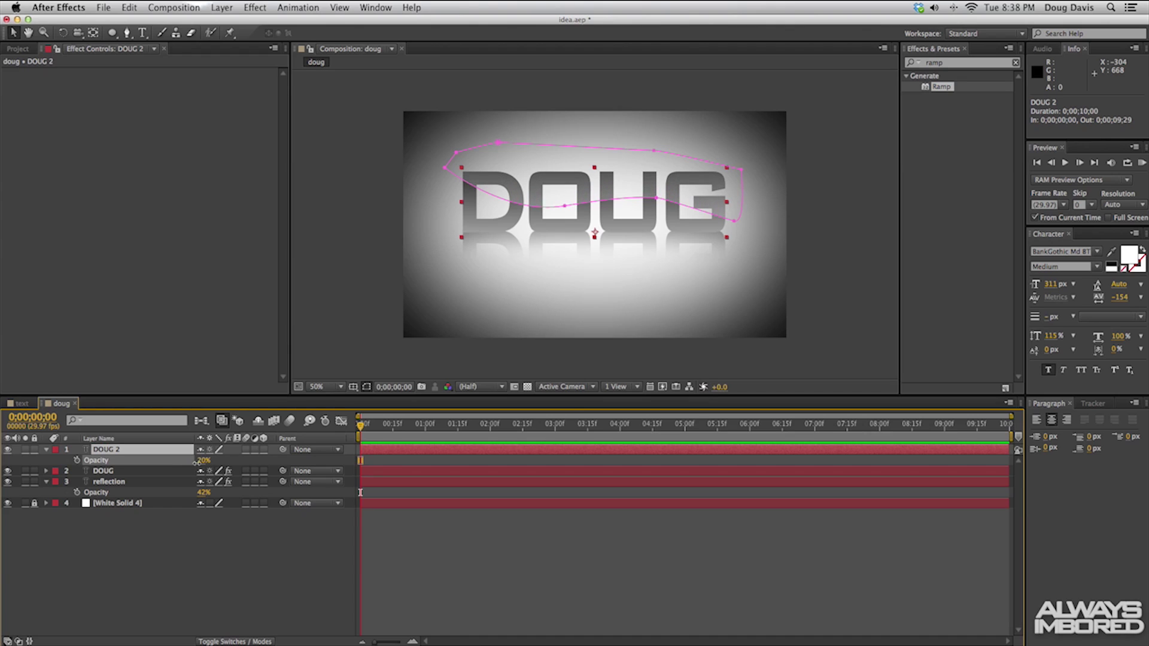
{"action": "left_click", "coordinate": [397, 274]}
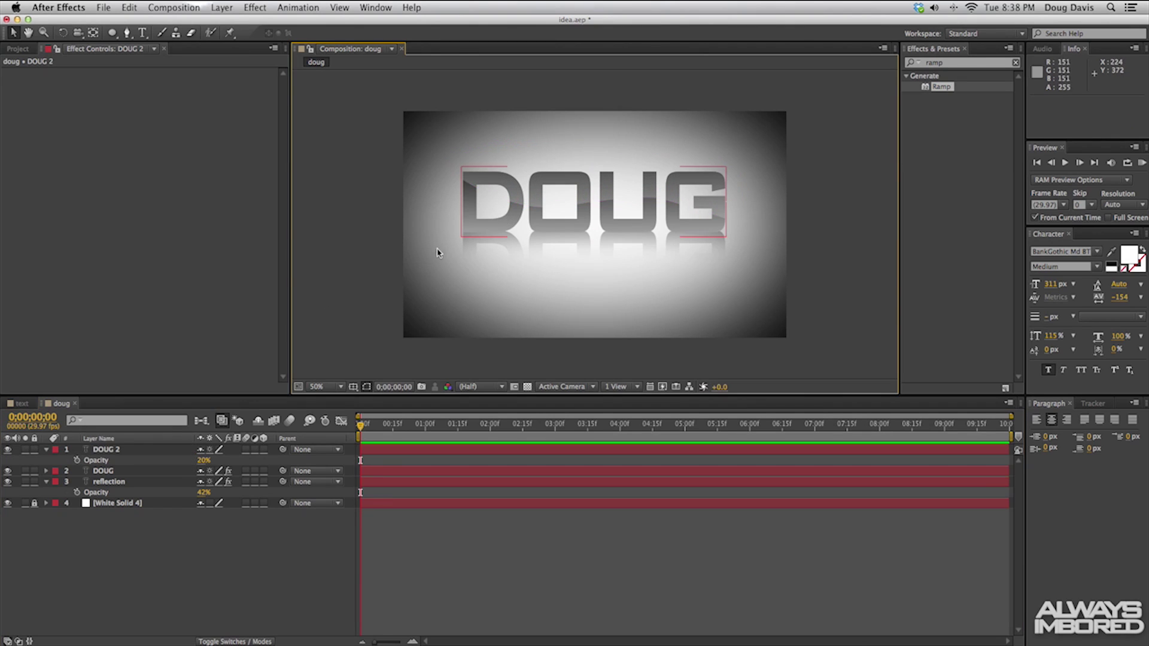
{"action": "left_click", "coordinate": [122, 472]}
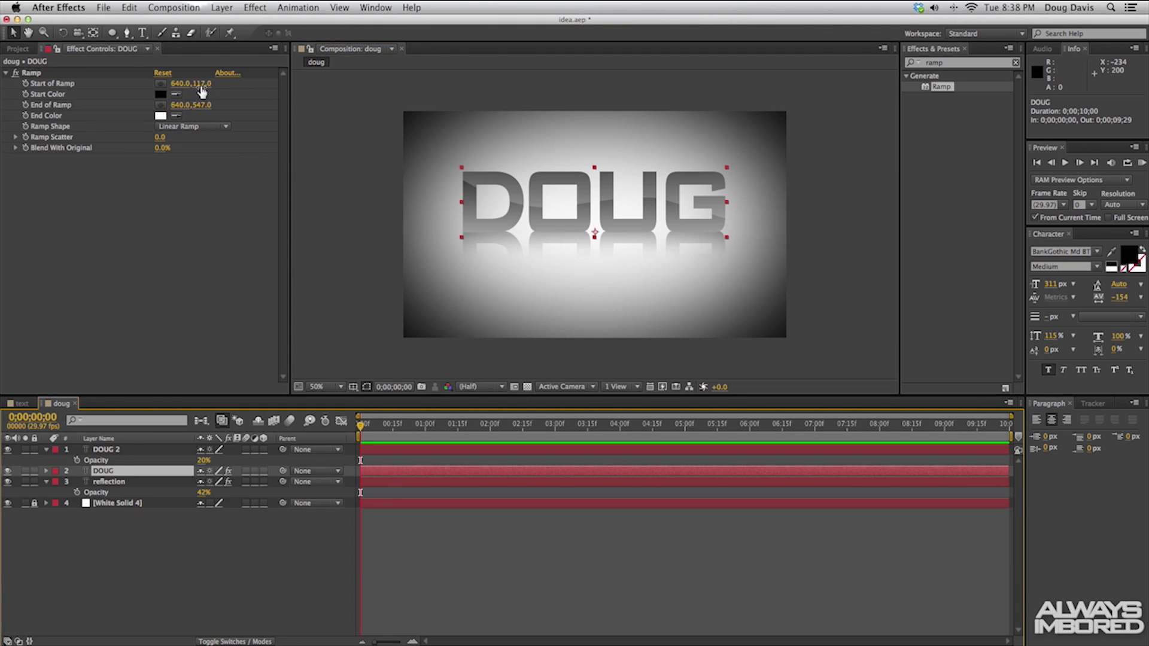
Move the DOUG Ramp's Start of Ramp to 640.0,143.0.
{"action": "left_click_drag", "start_coordinate": [197, 85], "coordinate": [227, 80]}
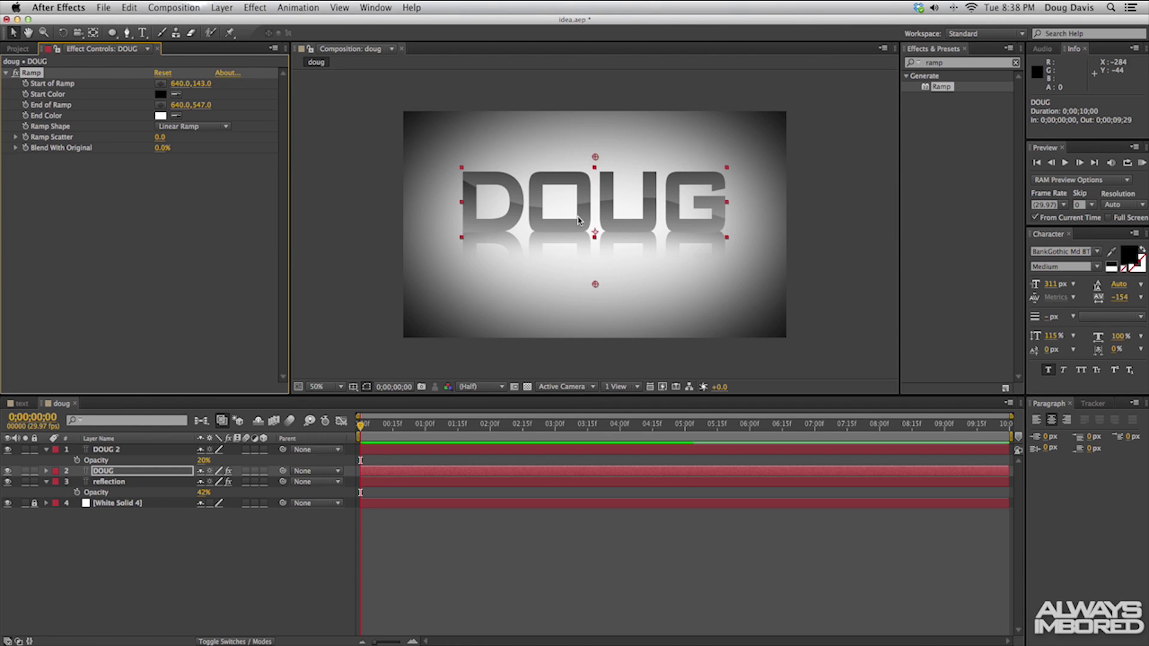
{"action": "left_click", "coordinate": [336, 254]}
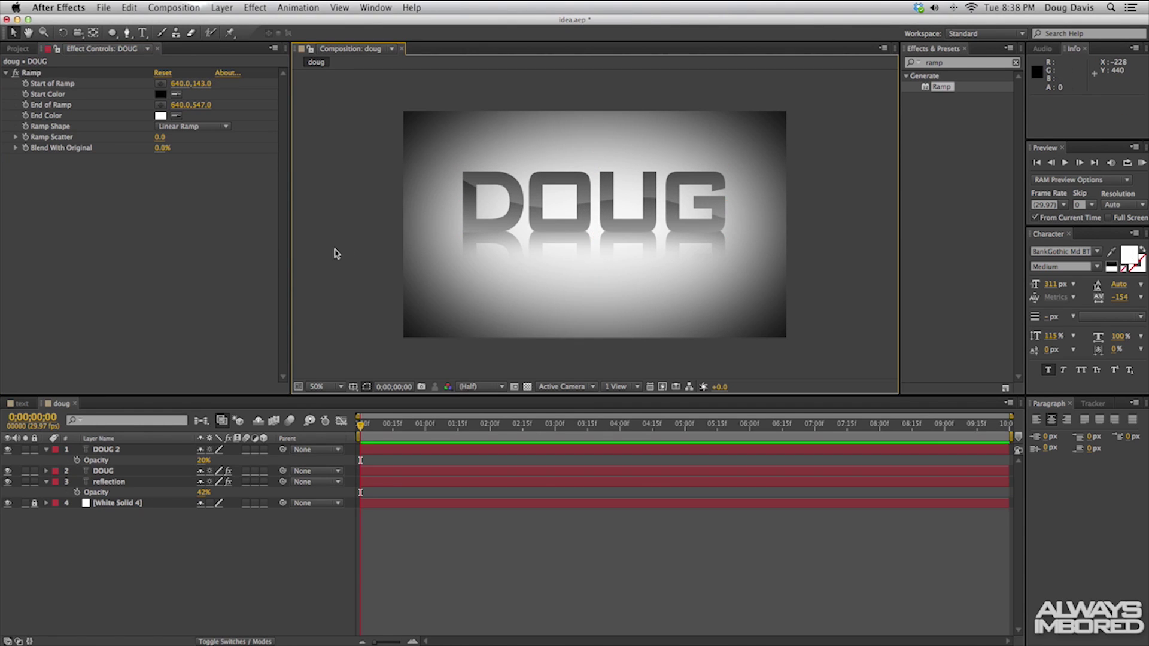